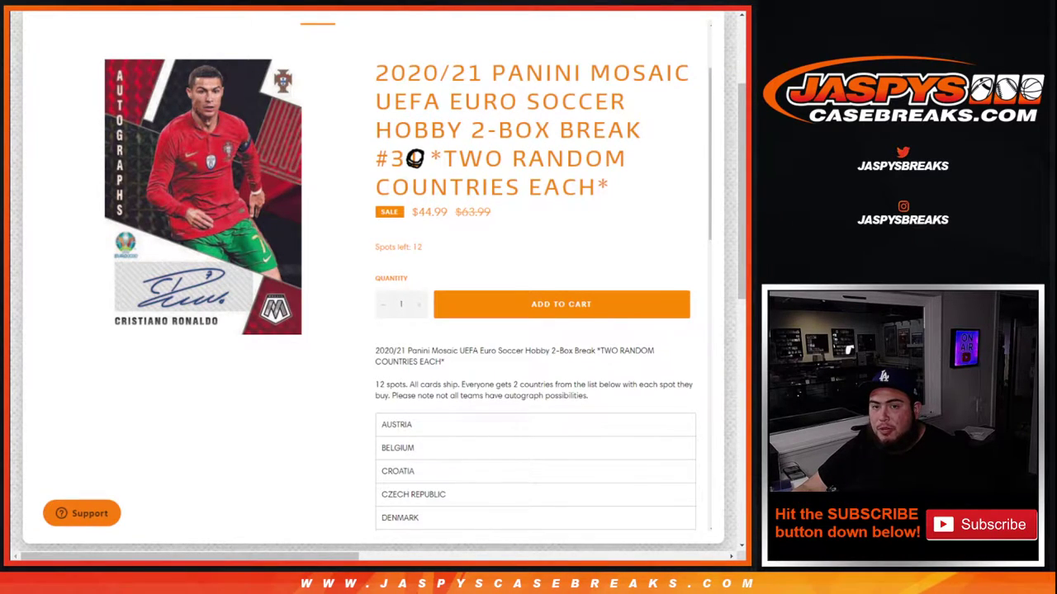
# Review the Panini Mosaic UEFA Euro 2-Box Break listing, the show schedule and the participant list entered for randomizing
pyautogui.hotkey('ctrl', 'Tab')
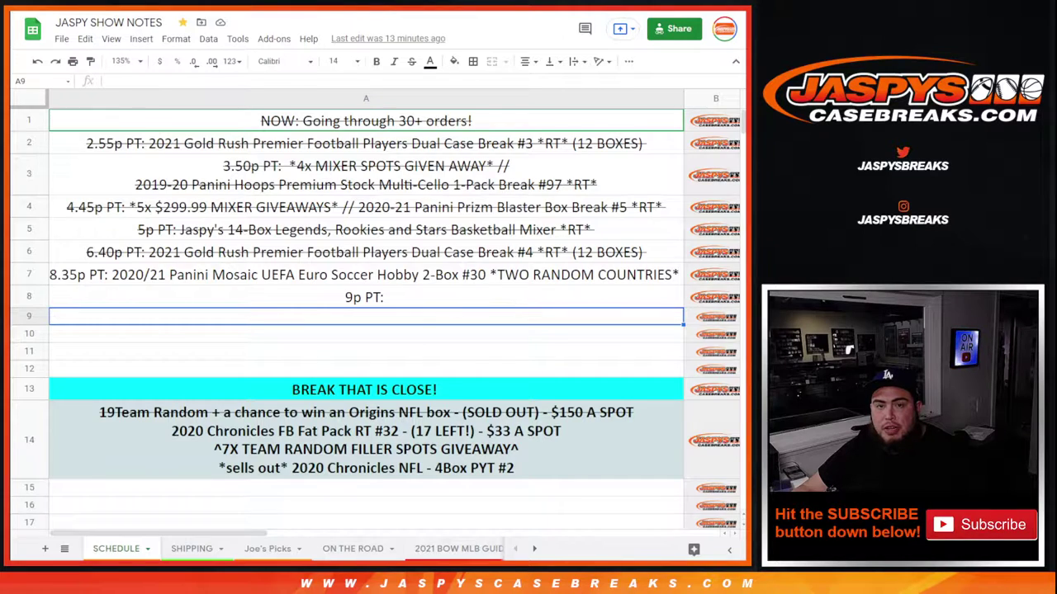
pyautogui.hotkey('ctrl', 'shift', 'Tab')
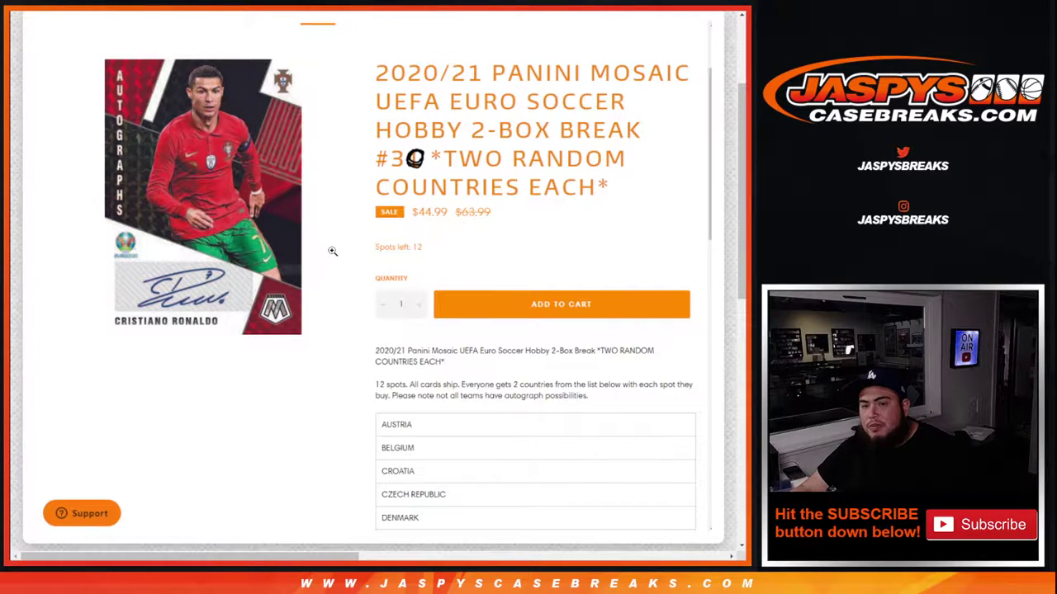
pyautogui.hotkey('ctrl', 'Tab')
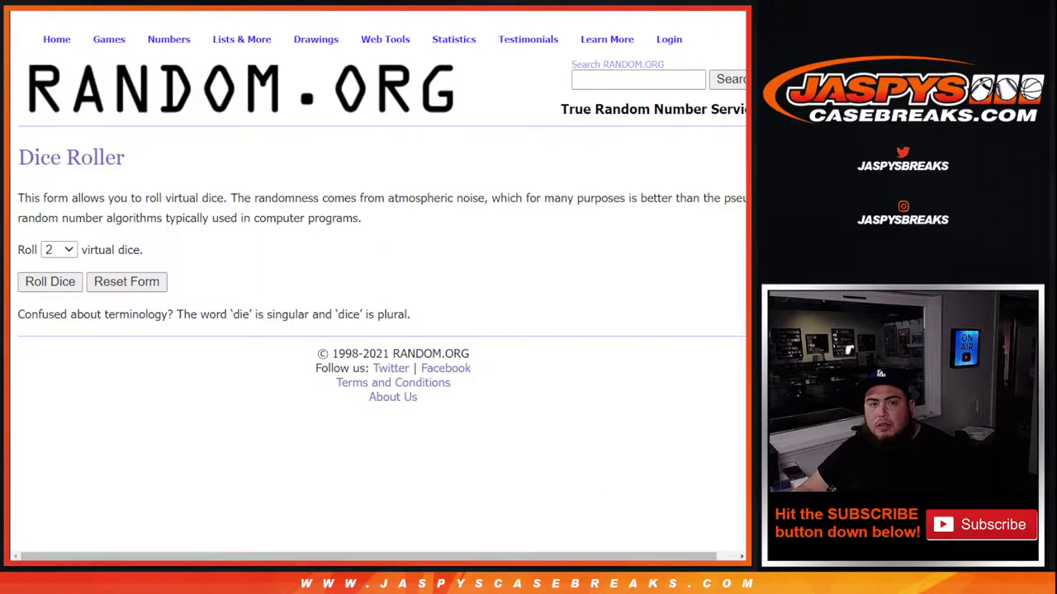
pyautogui.hotkey('ctrl', 'Tab')
pyautogui.scroll(-3, 380, 293)
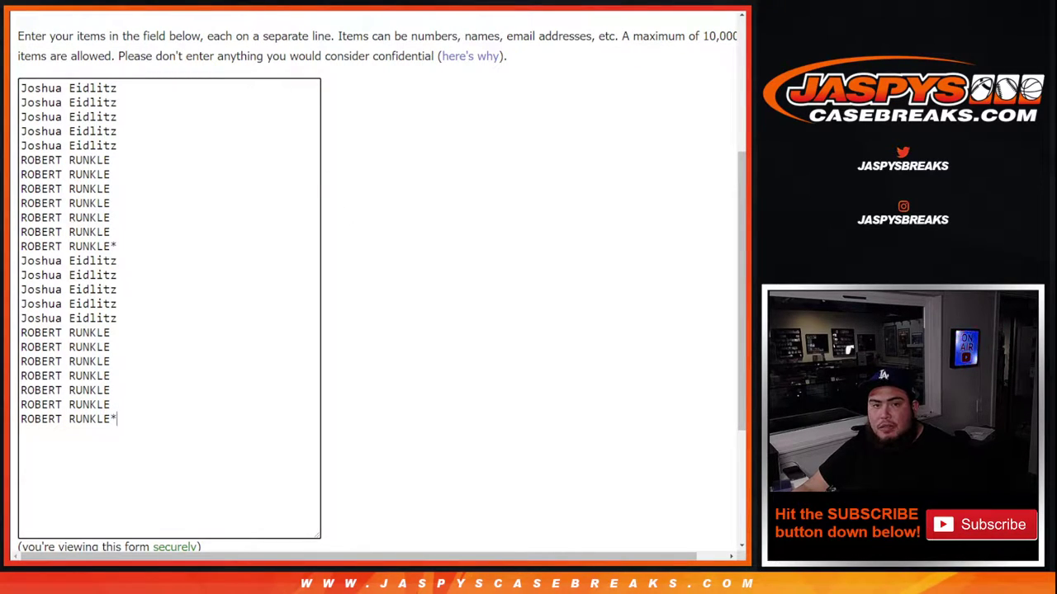
# Check the country list in the List Randomizer and roll two virtual dice in the Dice Roller
pyautogui.hotkey('ctrl', 'Tab')
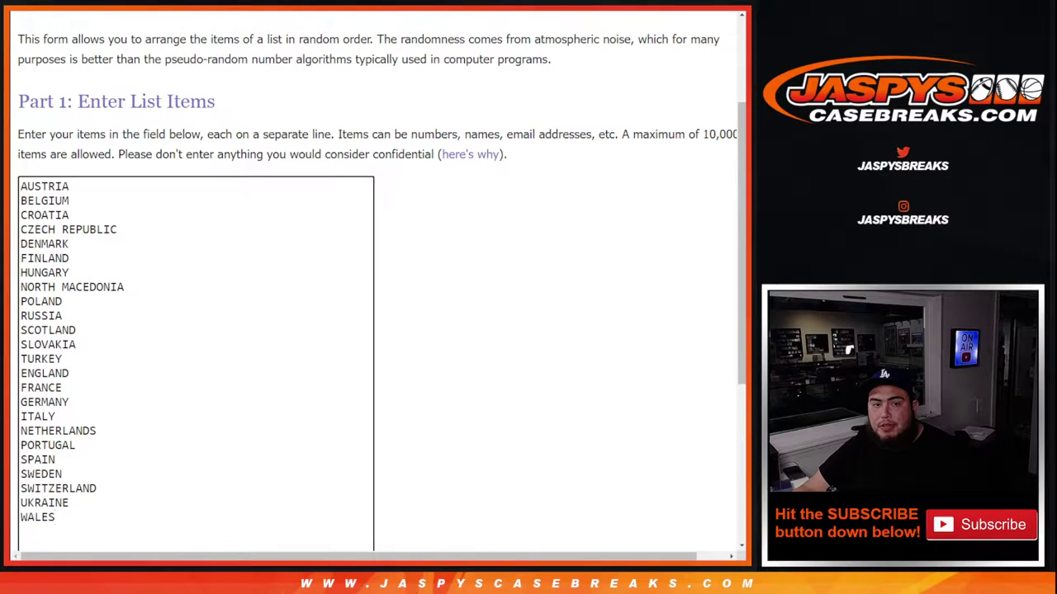
pyautogui.hotkey('ctrl', 'Tab')
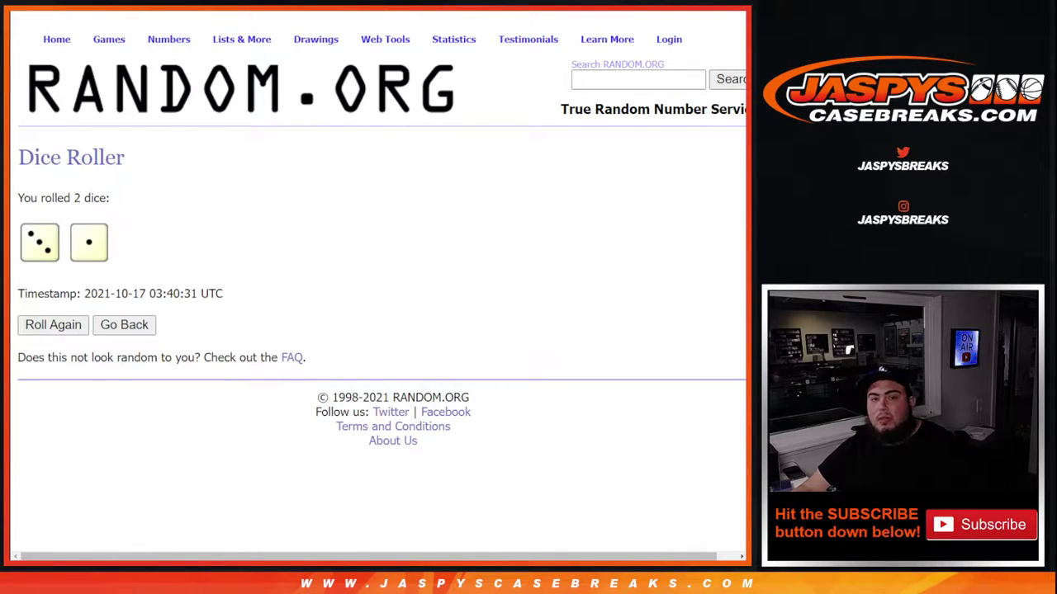
# Randomize the participant name list four times in the List Randomizer and highlight the randomization count
pyautogui.hotkey('ctrl', 'Tab')
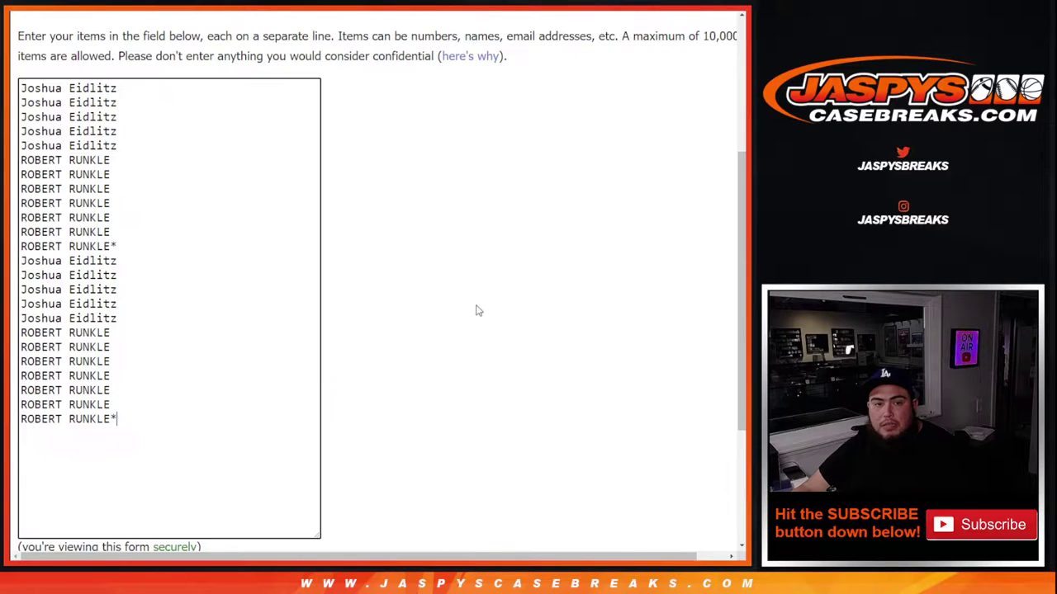
pyautogui.scroll(-5, 476, 308)
pyautogui.click(48, 441)
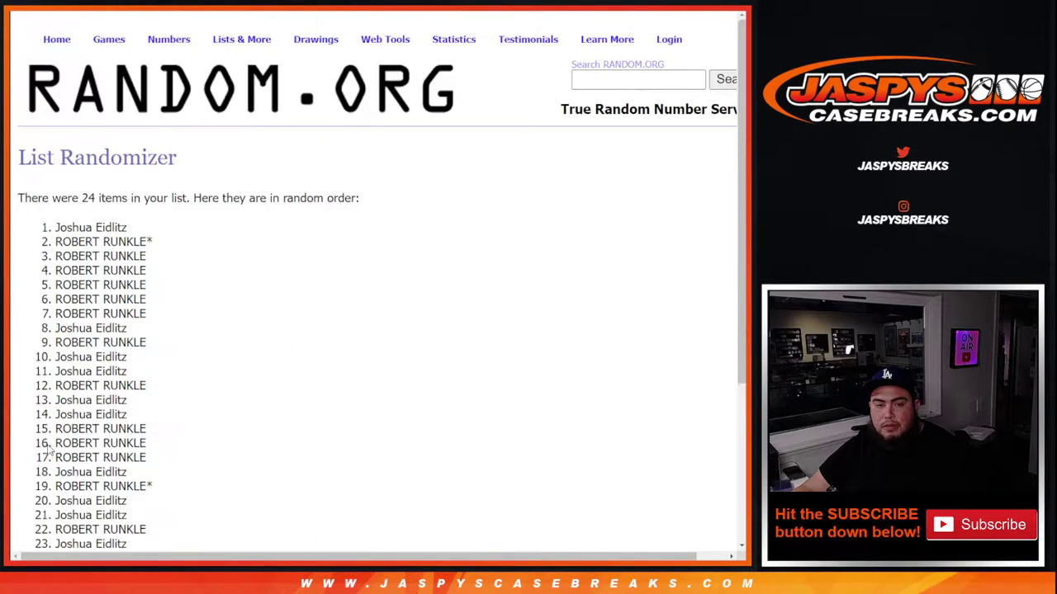
pyautogui.scroll(-5, 45, 437)
pyautogui.click(44, 438)
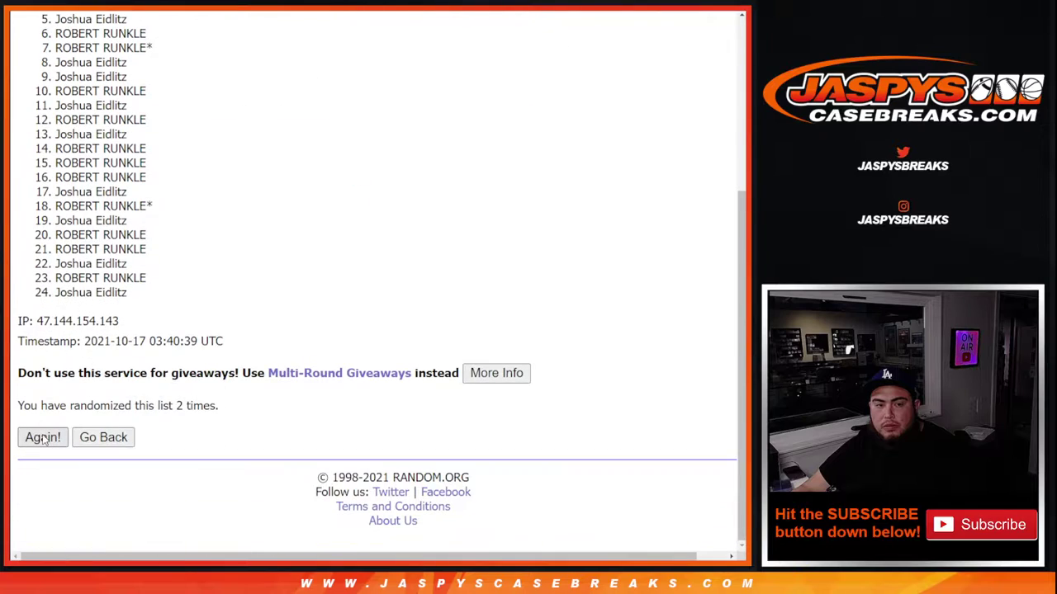
pyautogui.click(44, 439)
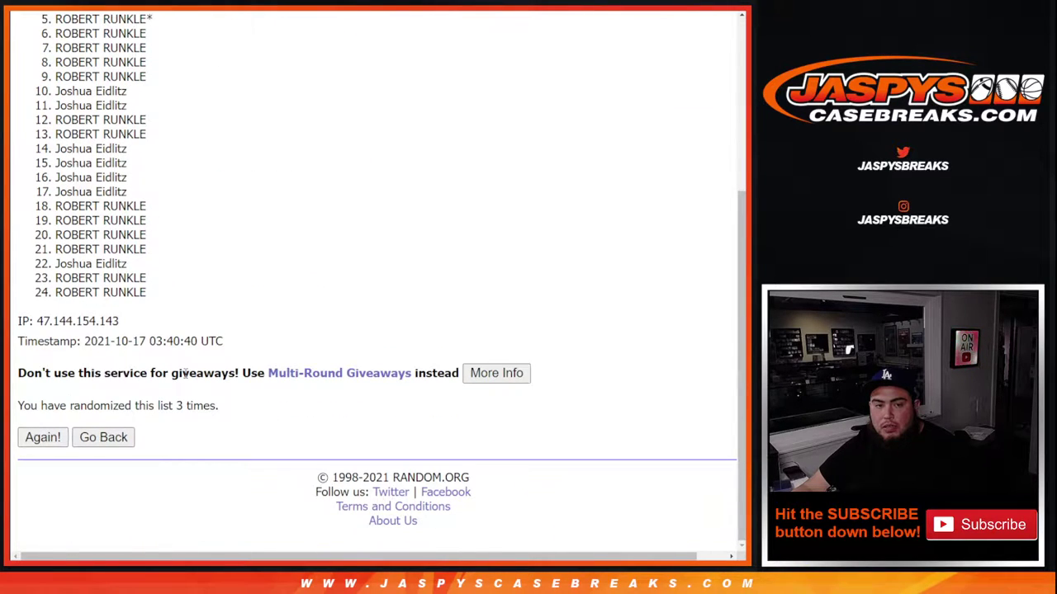
pyautogui.moveTo(174, 405); pyautogui.dragTo(299, 429)
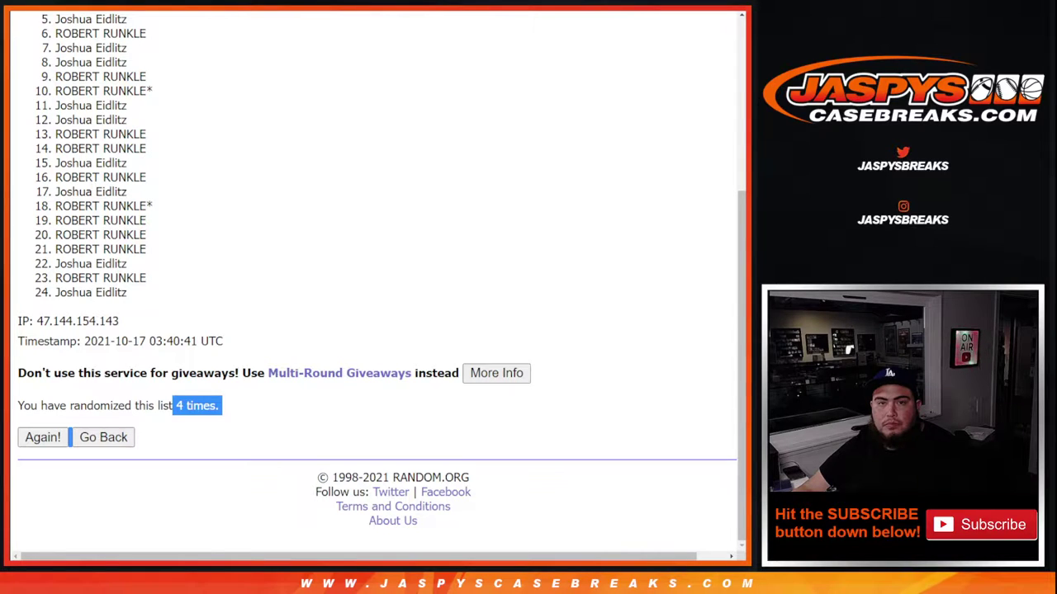
# Copy all the randomized participant names and paste them into column A of the blank spreadsheet, starting at A1
pyautogui.scroll(5, 189, 357)
pyautogui.moveTo(39, 221); pyautogui.dragTo(170, 314)
pyautogui.hotkey('ctrl', 'c')
pyautogui.scroll(-3, 186, 259)
pyautogui.scroll(4, 172, 290)
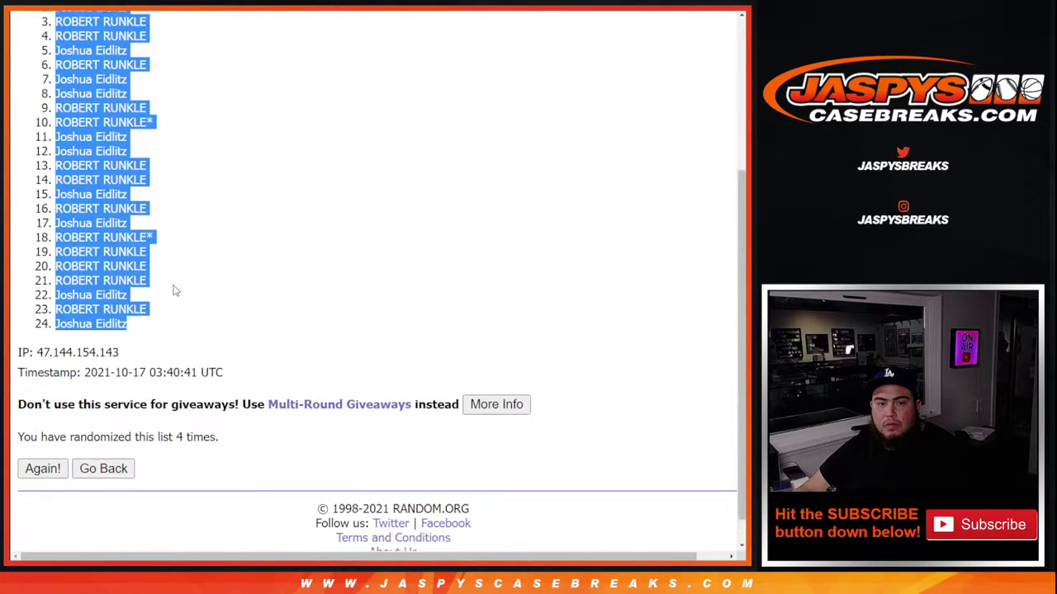
pyautogui.scroll(-3, 207, 269)
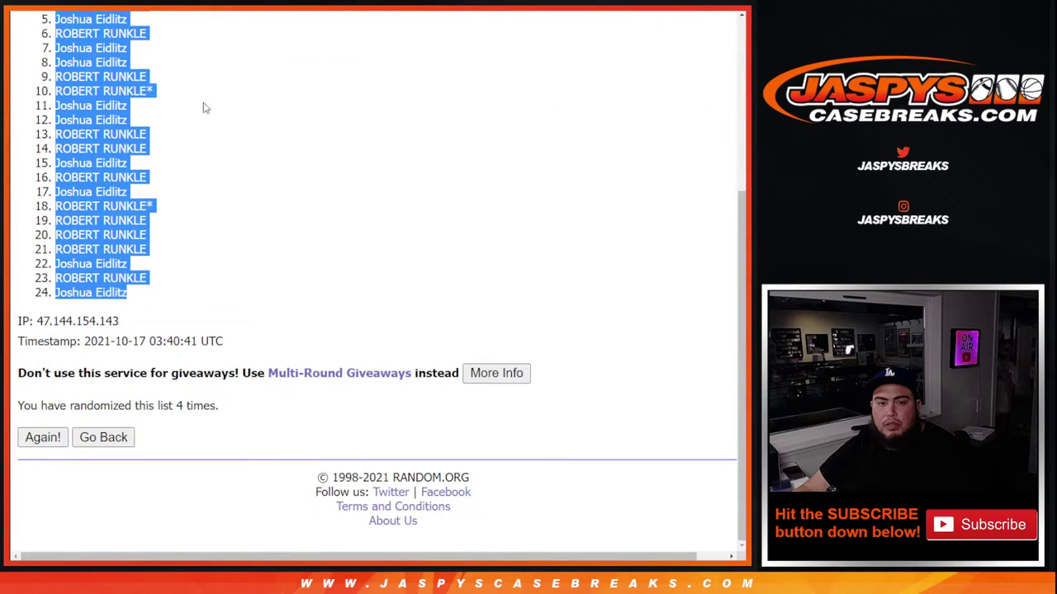
pyautogui.hotkey('ctrl', 'Tab')
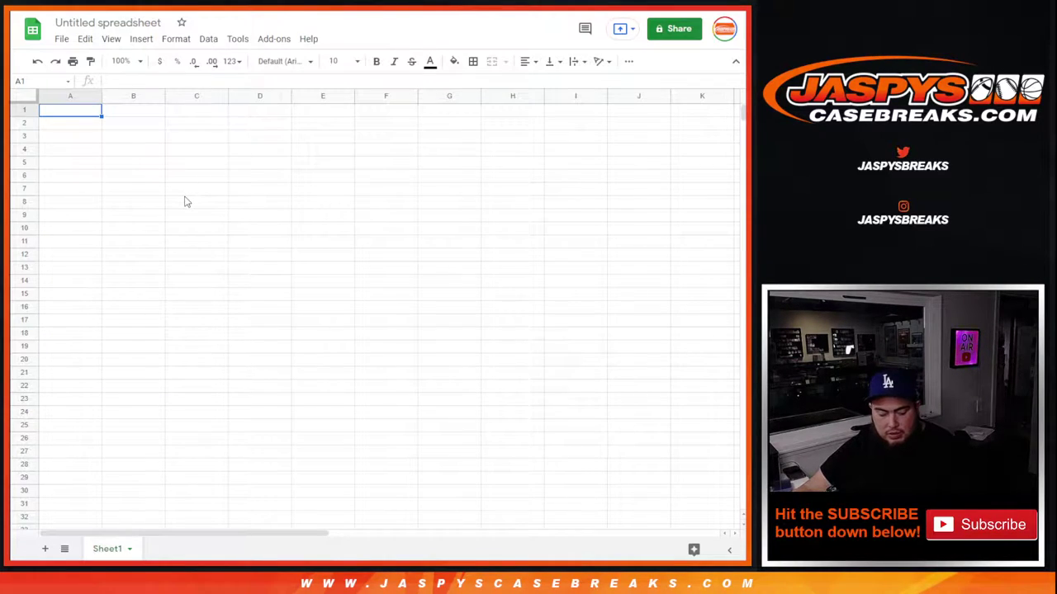
pyautogui.hotkey('ctrl', 'v')
# Randomize the country list four times in the List Randomizer and highlight the randomization count
pyautogui.hotkey('ctrl', 'Tab')
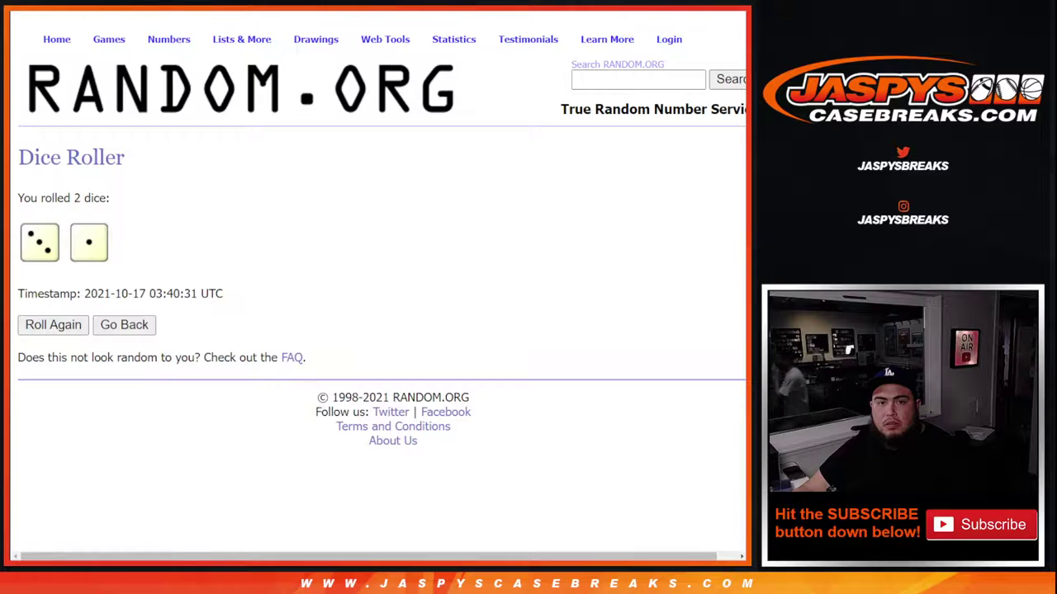
pyautogui.hotkey('ctrl', 'Tab')
pyautogui.hotkey('ctrl', 'Tab')
pyautogui.scroll(-2, 325, 255)
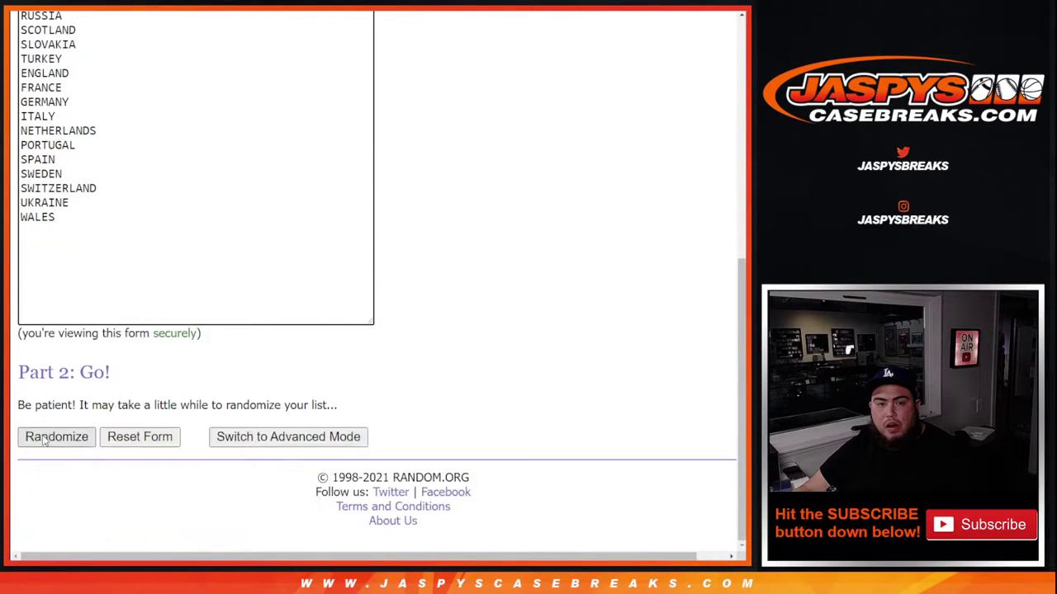
pyautogui.click(45, 437)
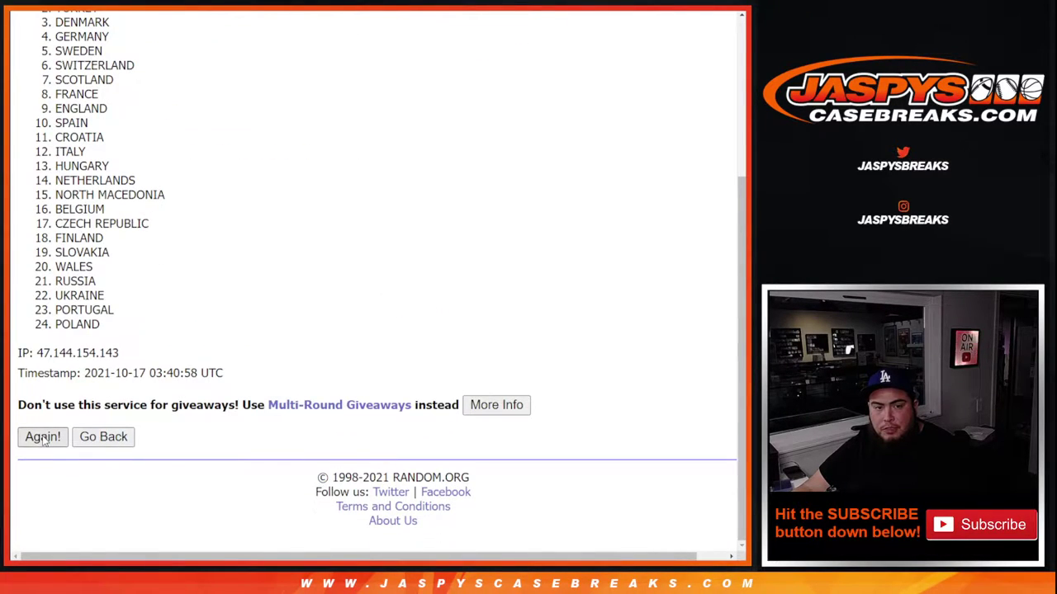
pyautogui.click(43, 437)
pyautogui.click(43, 438)
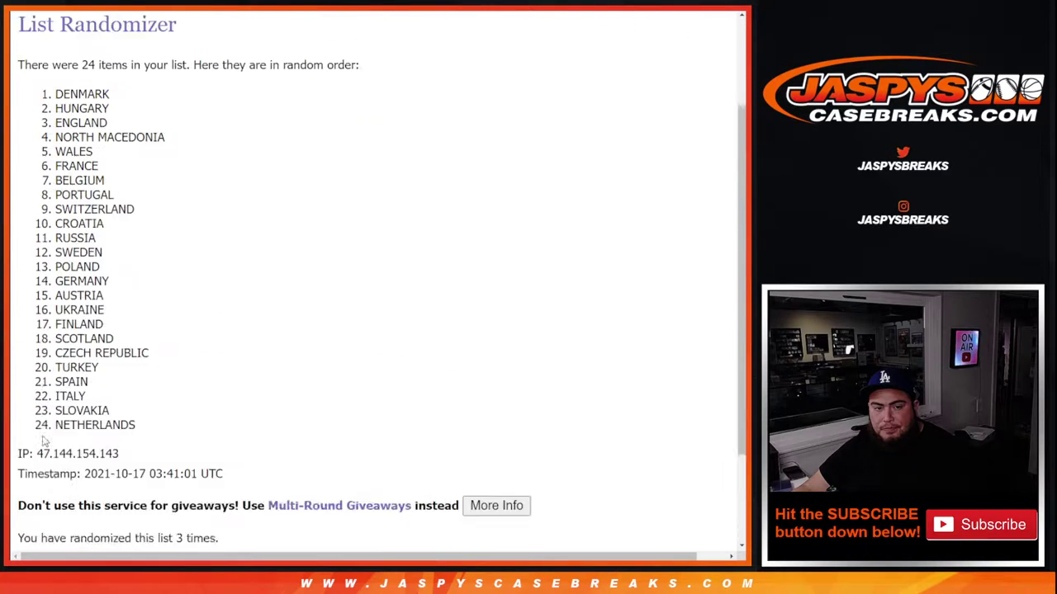
pyautogui.click(43, 437)
pyautogui.moveTo(176, 405); pyautogui.dragTo(251, 411)
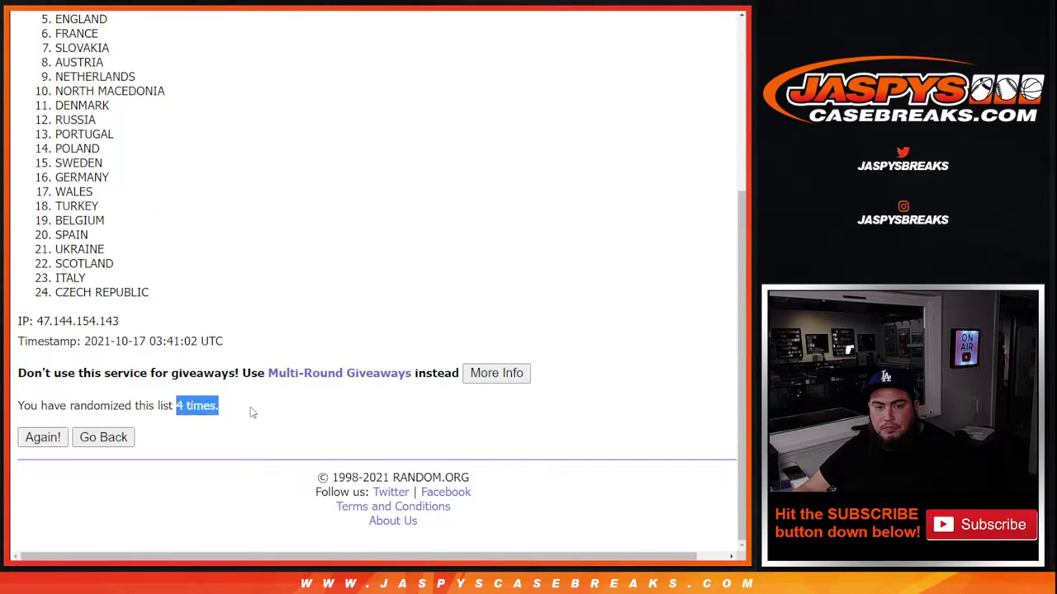
# Copy all the randomized countries and paste them beside the names in the spreadsheet, starting at cell B1
pyautogui.hotkey('ctrl', 'Tab')
pyautogui.hotkey('ctrl', 'Tab')
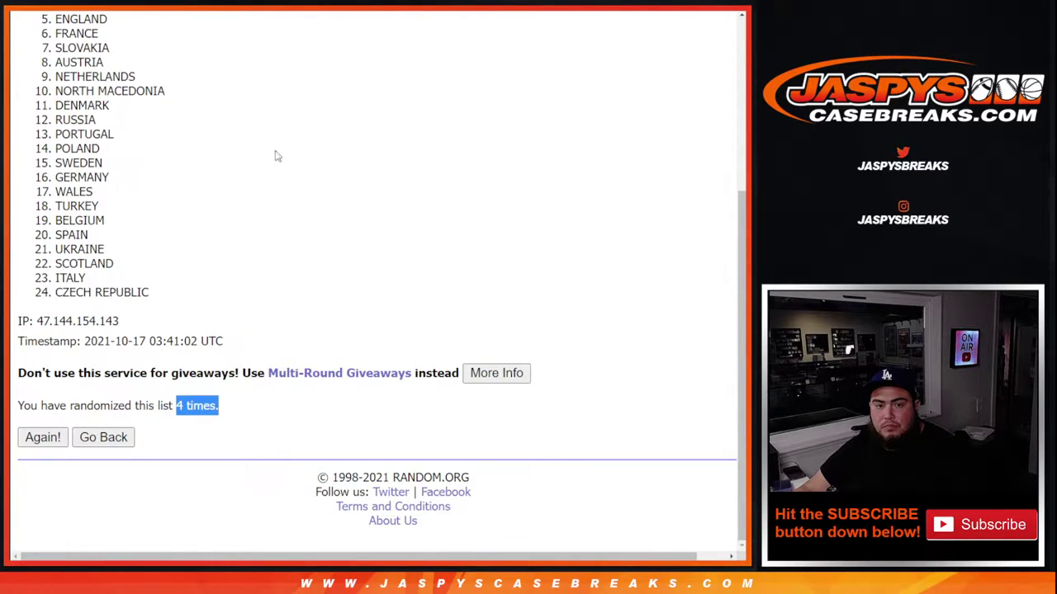
pyautogui.scroll(4, 132, 266)
pyautogui.scroll(-3, 158, 286)
pyautogui.moveTo(39, 229); pyautogui.dragTo(160, 316)
pyautogui.hotkey('ctrl', 'c')
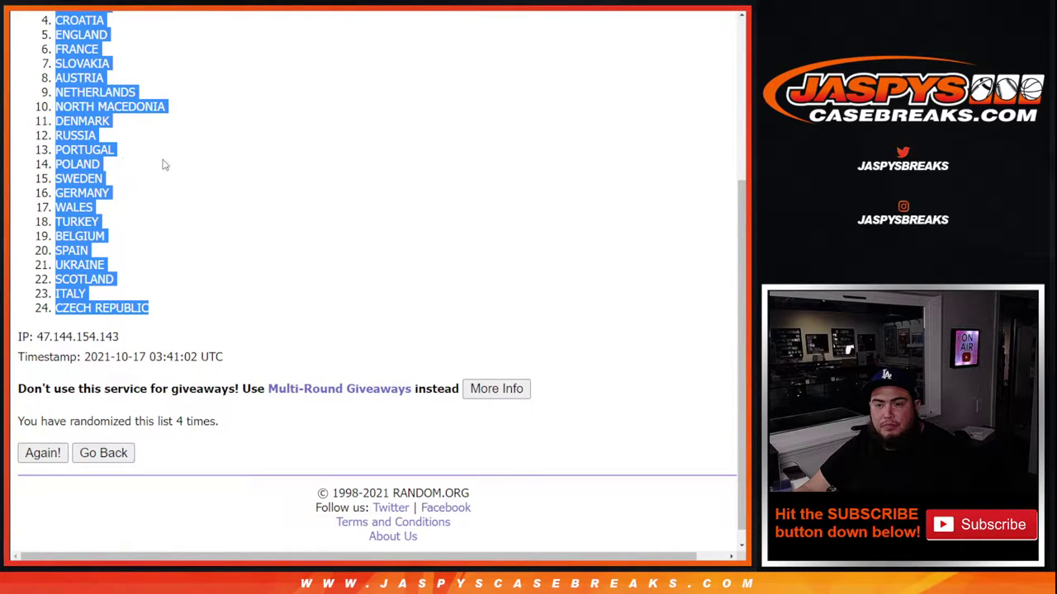
pyautogui.hotkey('ctrl', 'Tab')
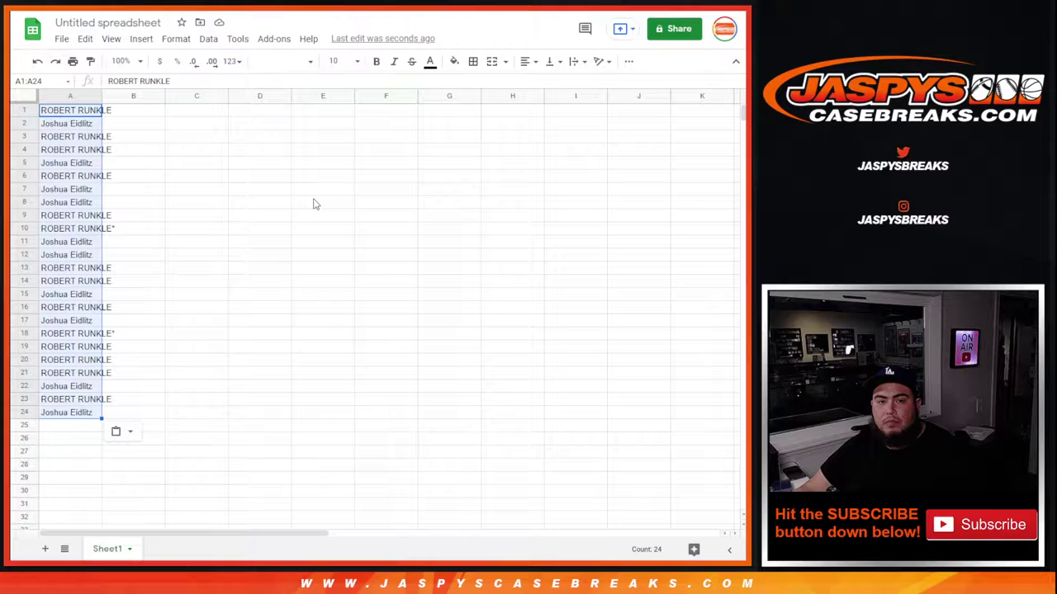
pyautogui.click(124, 112)
pyautogui.hotkey('ctrl', 'v')
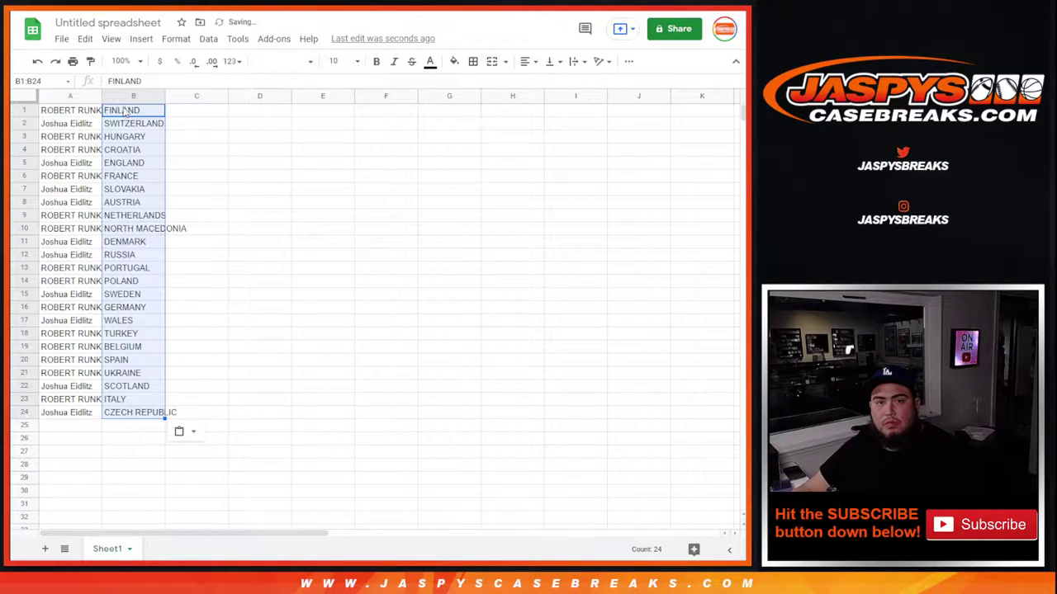
# Set the font size of the whole sheet to 14 and fit the column widths to their contents
pyautogui.hotkey('ctrl', 'shift', 'Tab')
pyautogui.hotkey('ctrl', 'Tab')
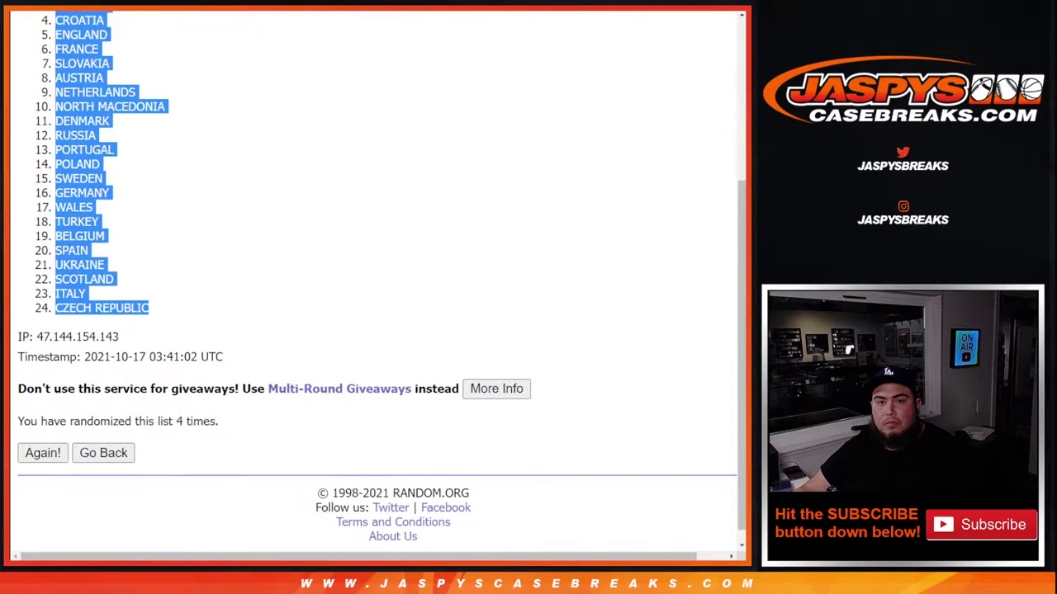
pyautogui.hotkey('ctrl', 'Tab')
pyautogui.click(23, 96)
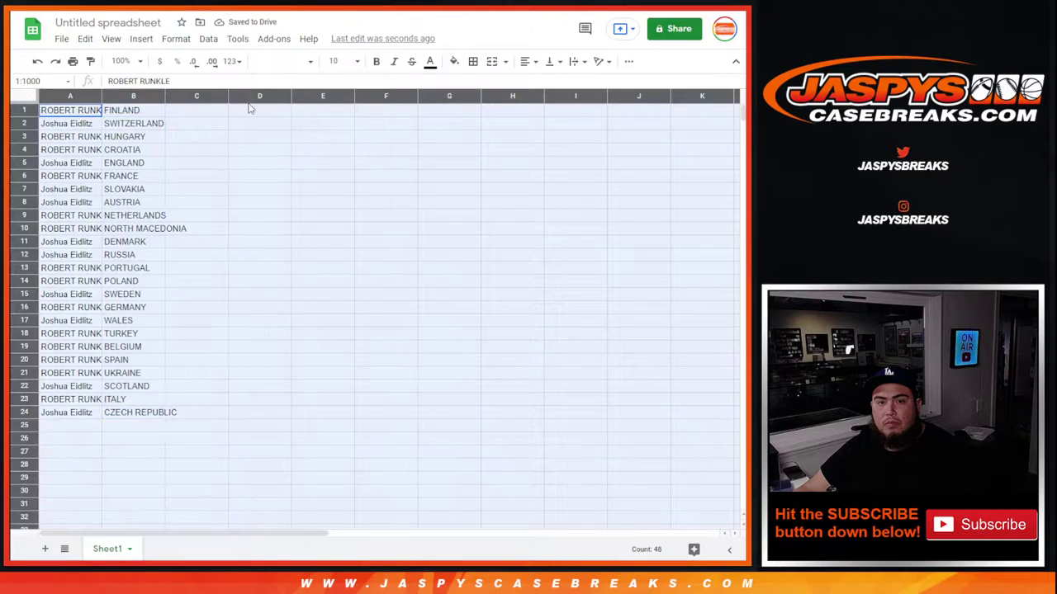
pyautogui.click(335, 61)
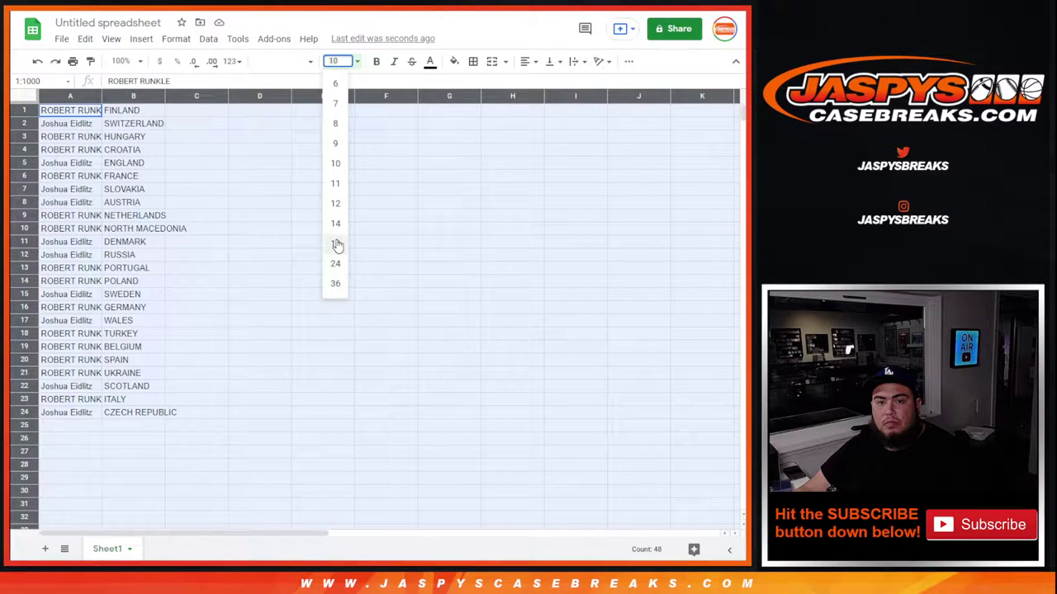
pyautogui.click(335, 243)
pyautogui.click(337, 61)
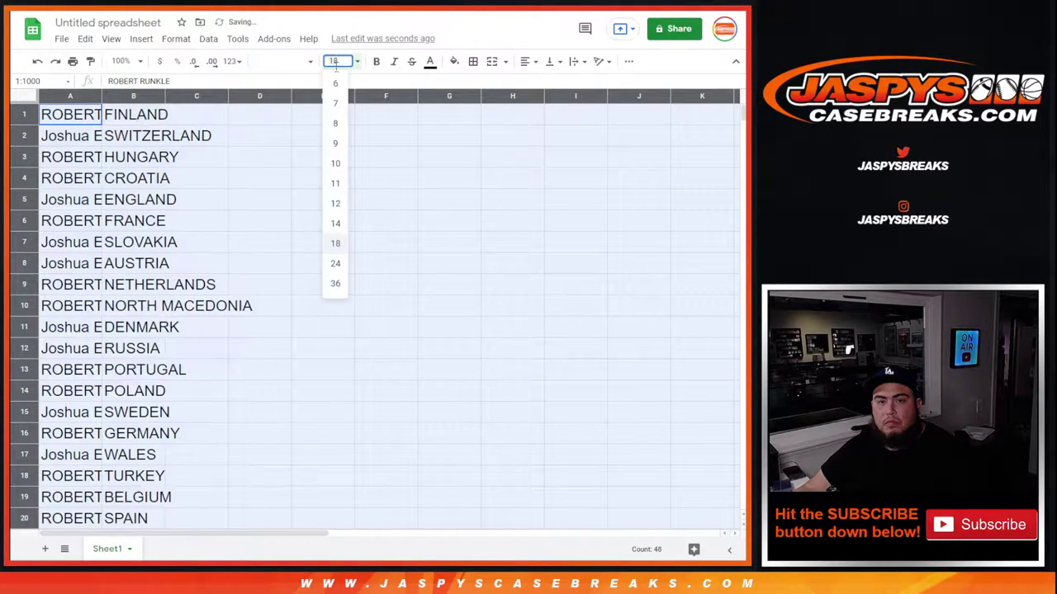
pyautogui.click(335, 220)
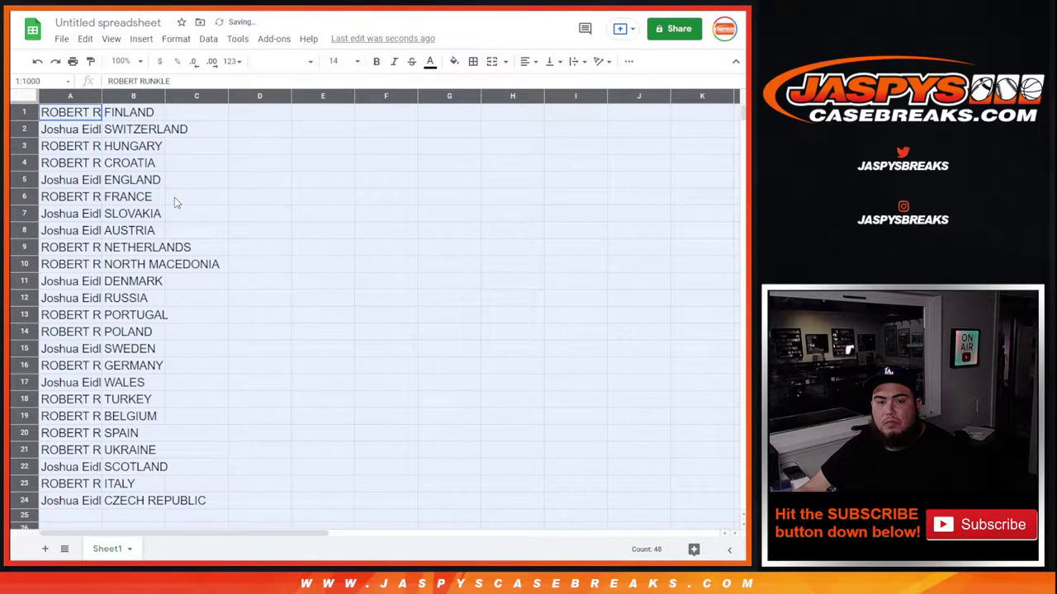
pyautogui.doubleClick(102, 96)
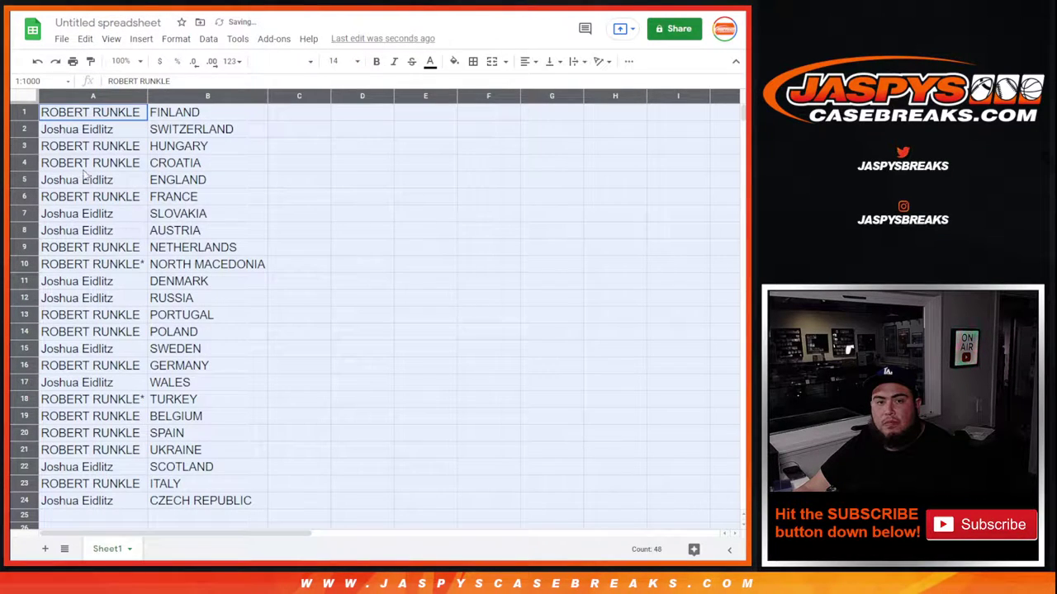
# Go over the first name and country pairings, and sort the sheet by column A from A to Z
pyautogui.click(25, 113)
pyautogui.click(23, 133)
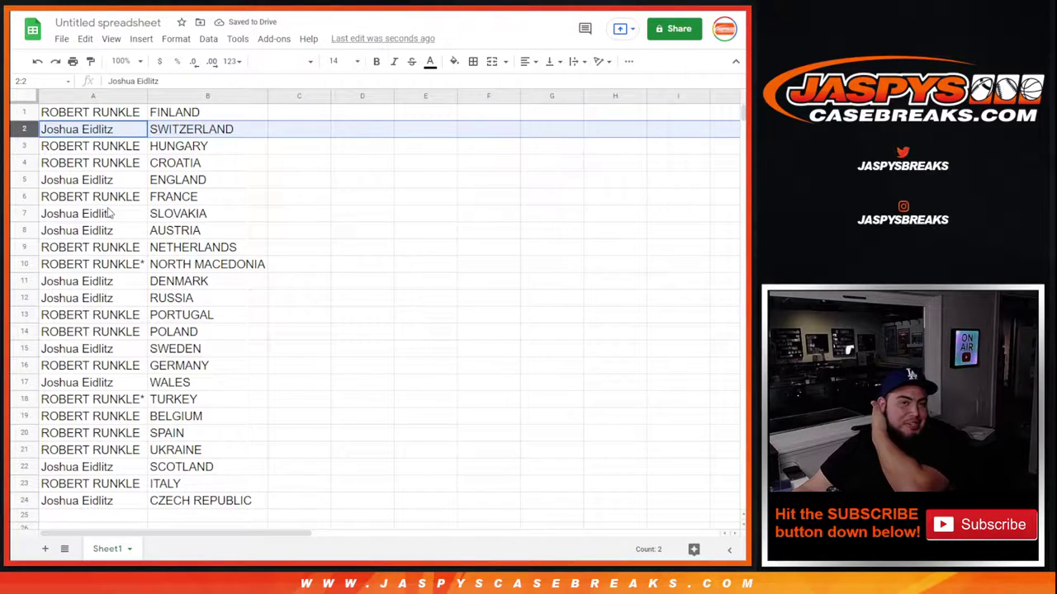
pyautogui.click(103, 251)
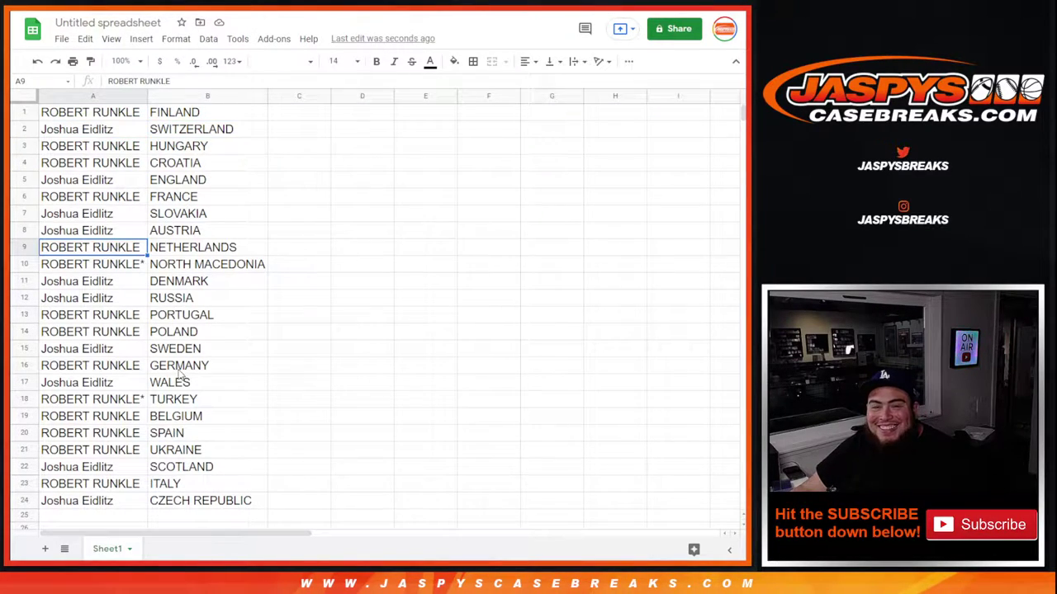
pyautogui.rightClick(139, 96)
pyautogui.click(190, 365)
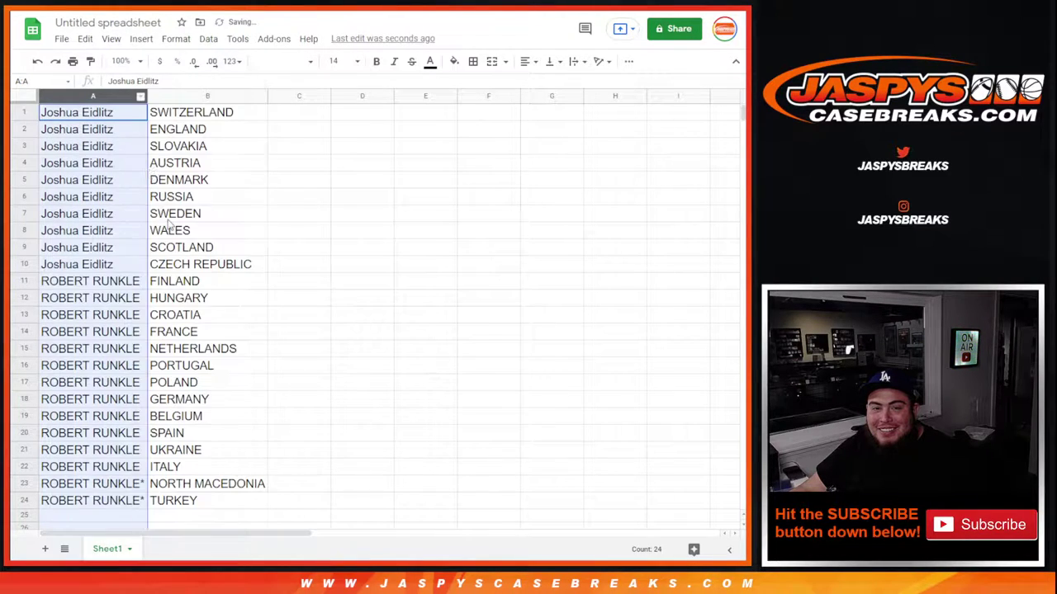
# Apply all borders to the name and country table A1:B24 and center its text horizontally
pyautogui.moveTo(83, 112); pyautogui.dragTo(236, 499)
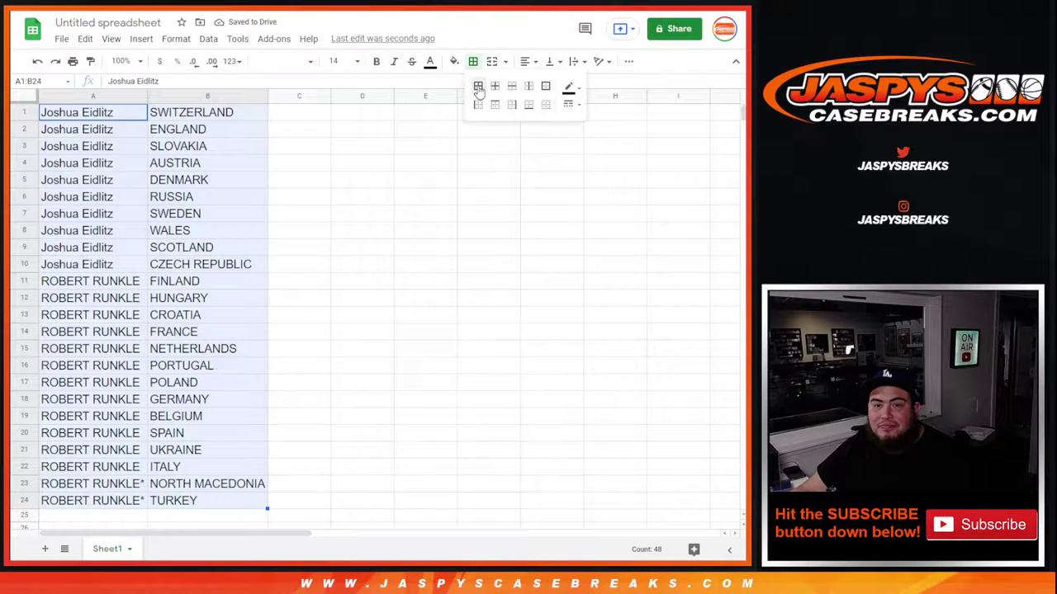
pyautogui.click(524, 61)
pyautogui.click(528, 83)
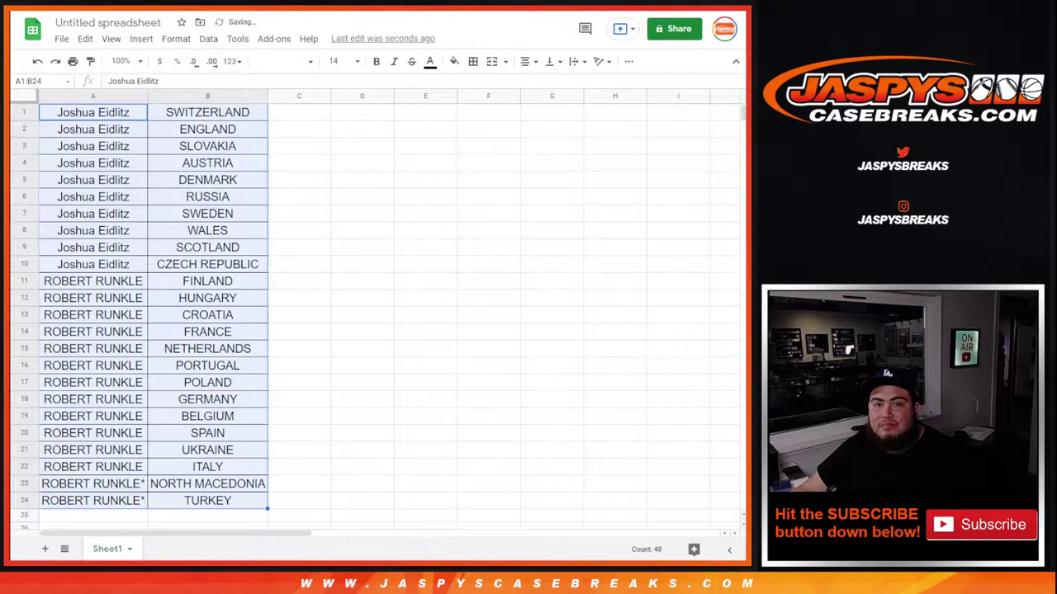
# Copy the break title "2020/21 Panini Mosaic UEFA Euro Soccer Hobby 2-Box #30 *TWO RANDOM COUNTRIES*", without its time, from cell A7 of the show notes schedule
pyautogui.hotkey('ctrl', 'Tab')
pyautogui.click(578, 282)
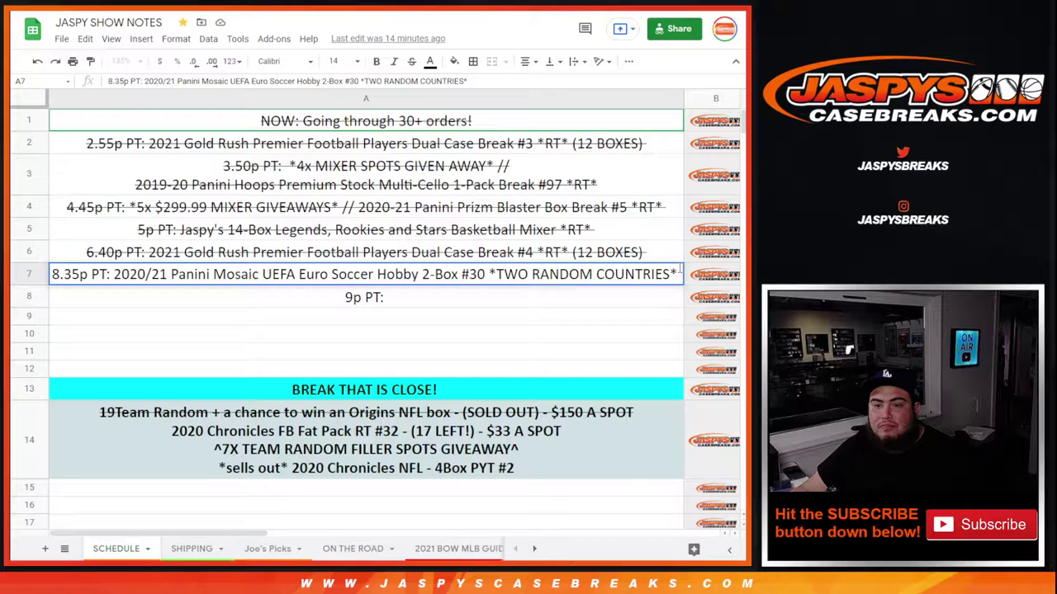
pyautogui.moveTo(679, 274); pyautogui.dragTo(114, 264)
pyautogui.hotkey('ctrl', 'c')
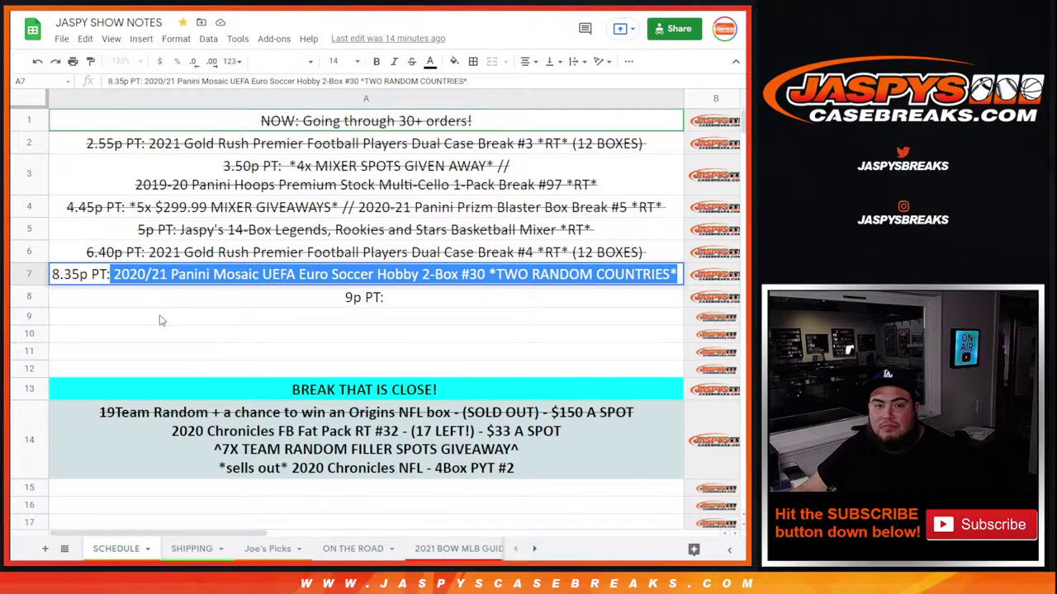
# Rename the untitled pairings spreadsheet as "Sat. 10/16/21 - 2020/21 Panini Mosaic UEFA Euro Soccer Hobby 2-Box #30 *TWO RANDOM COUNTRIES*"
pyautogui.hotkey('ctrl', 'Tab')
pyautogui.click(152, 23)
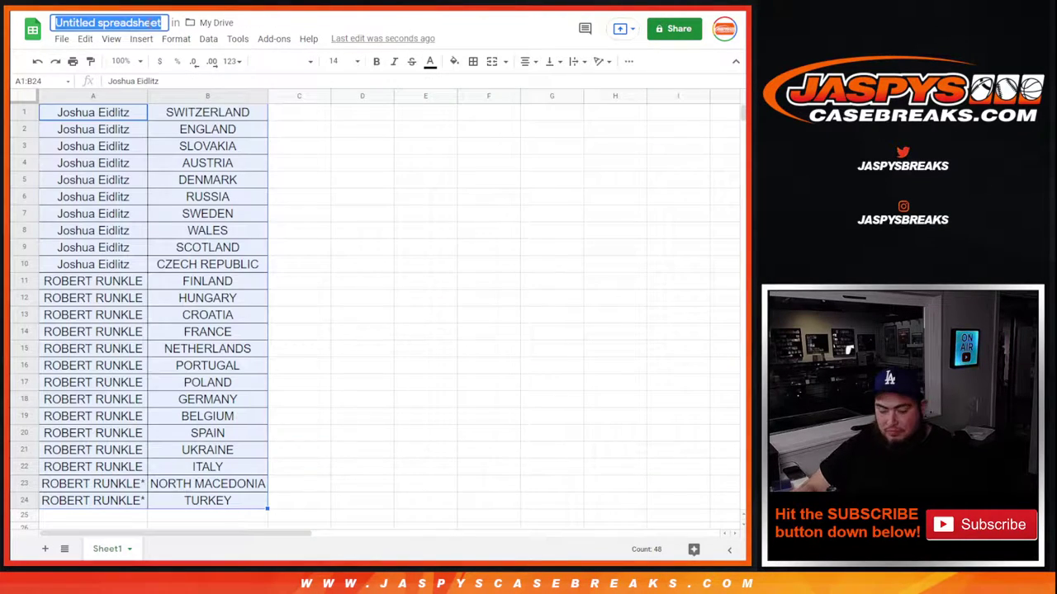
pyautogui.write('Sat.')
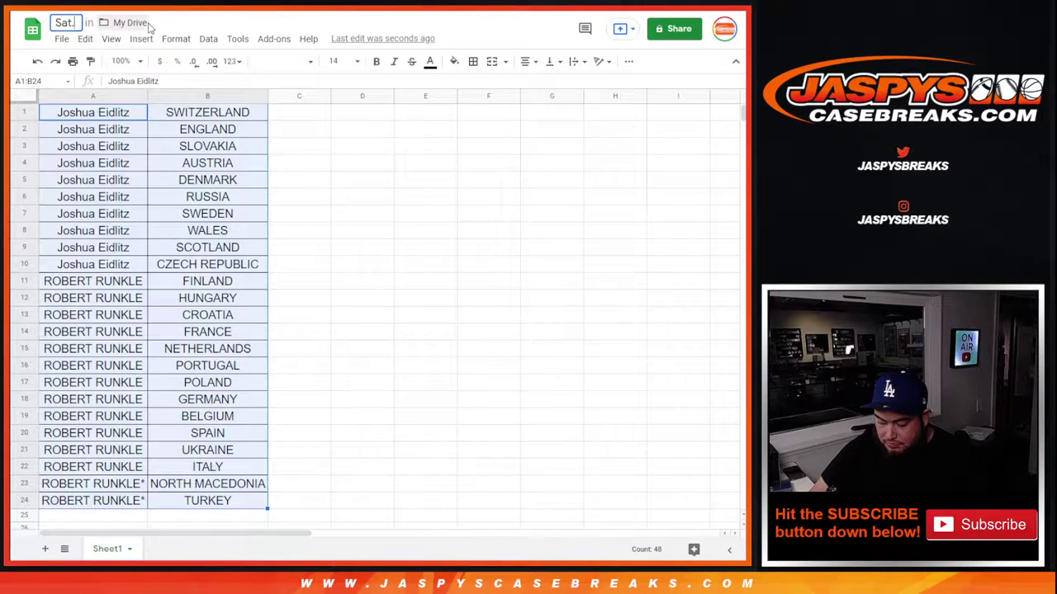
pyautogui.write(' 10/16/21 -')
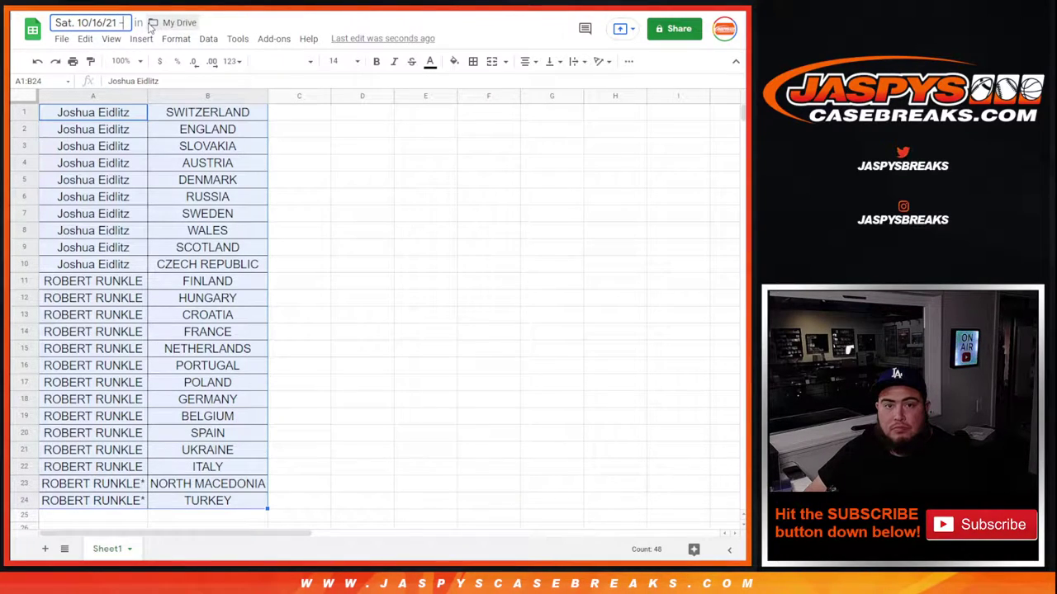
pyautogui.hotkey('ctrl', 'v')
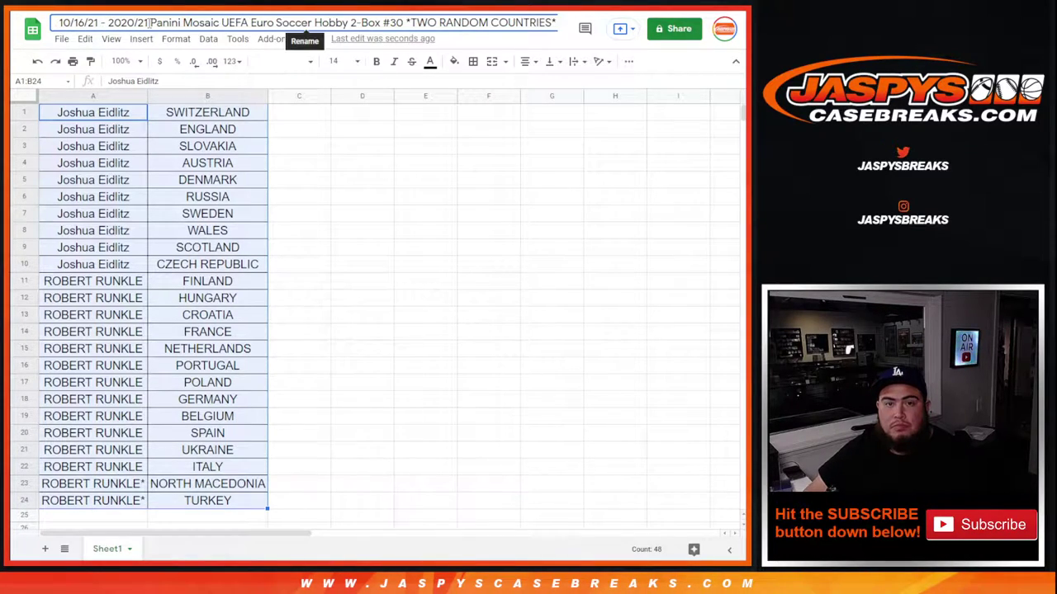
pyautogui.press('Return')
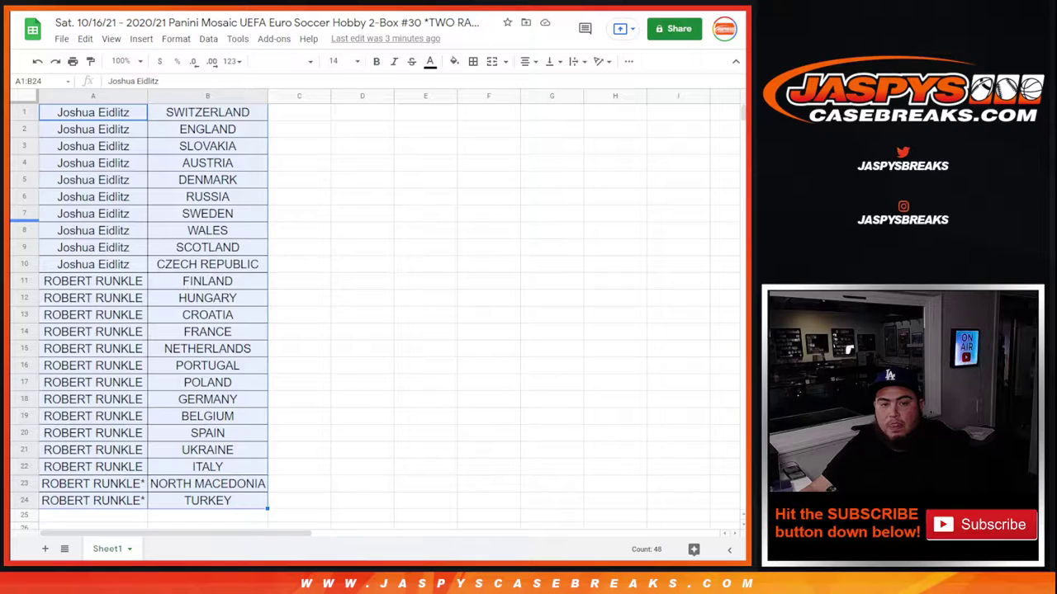
# Refresh the 2020 Panini Chronicles 1-Fat Pack Break #32 page to check its remaining spots, and bring up the Panini Mosaic UEFA Euro break page
pyautogui.hotkey('ctrl', 'Tab')
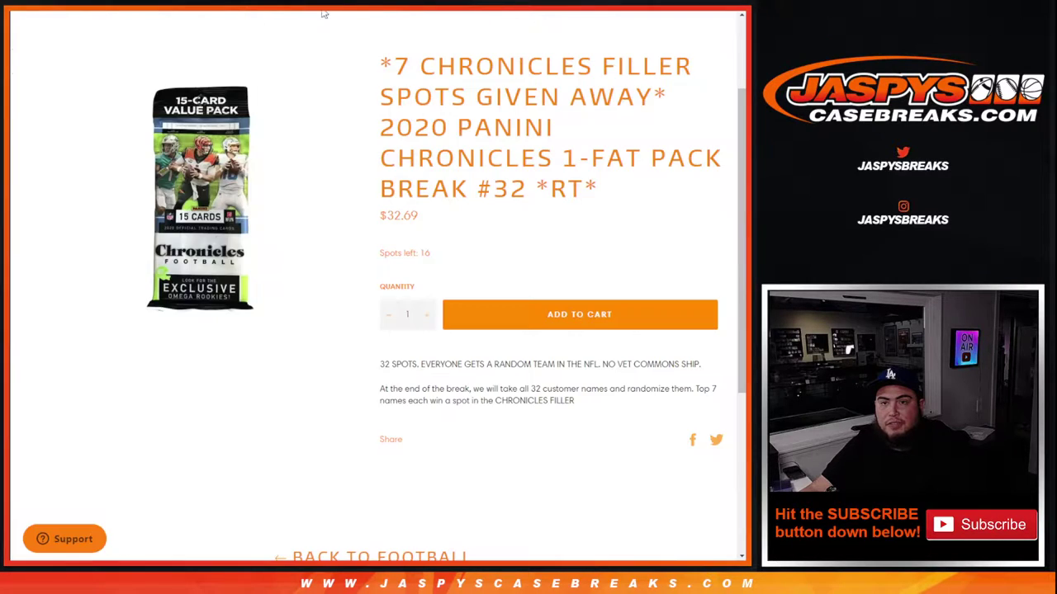
pyautogui.press('F5')
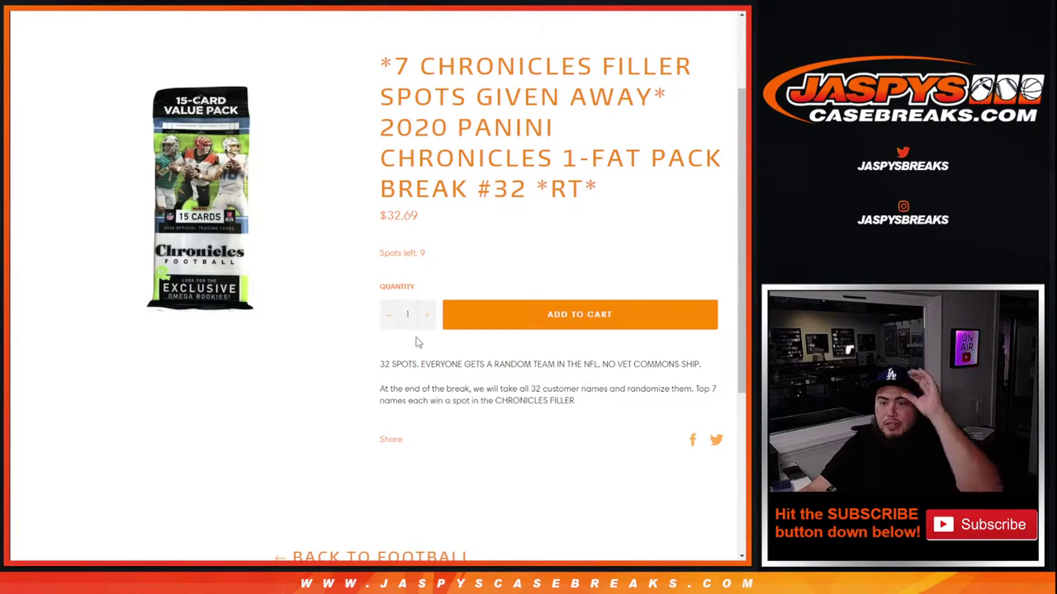
pyautogui.hotkey('ctrl', 'Tab')
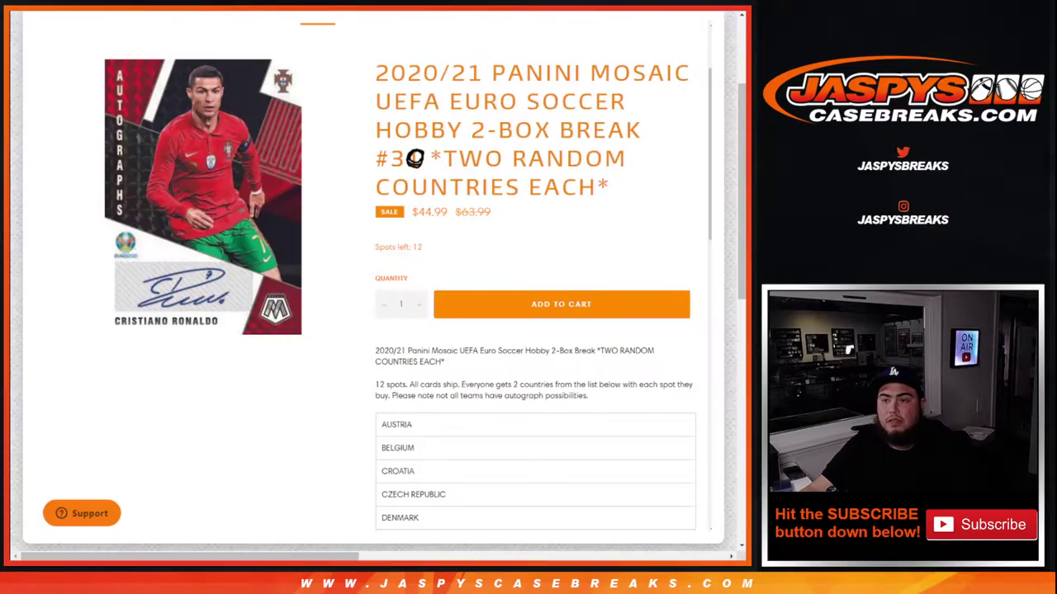